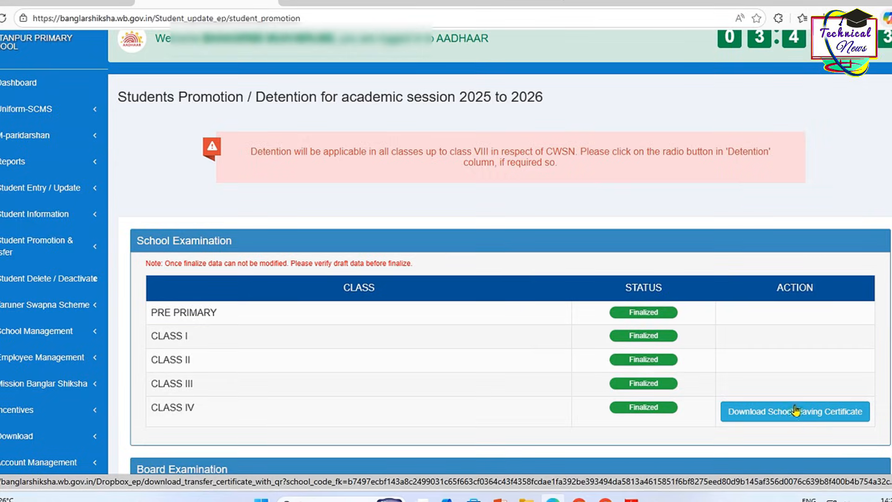
# Open the Class IV school leaving certificate and copy the student code from it
pyautogui.click(787, 419)
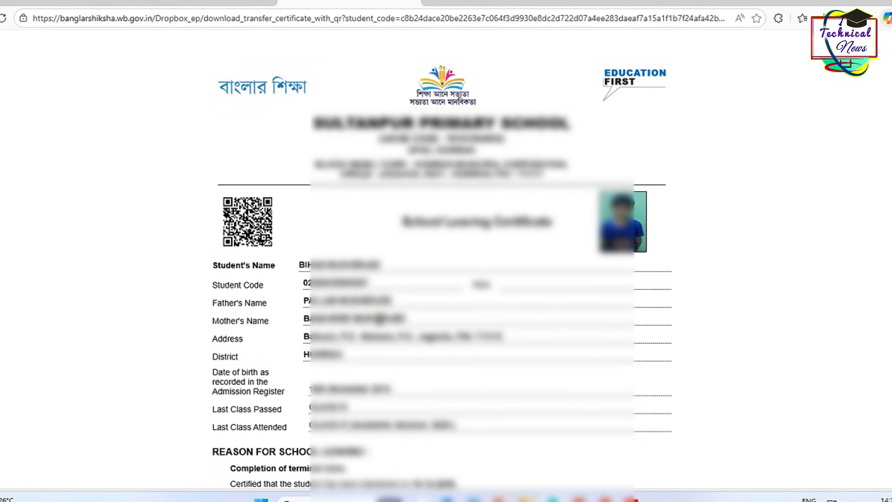
pyautogui.moveTo(305, 282); pyautogui.dragTo(371, 290)
pyautogui.hotkey('ctrl', 'c')
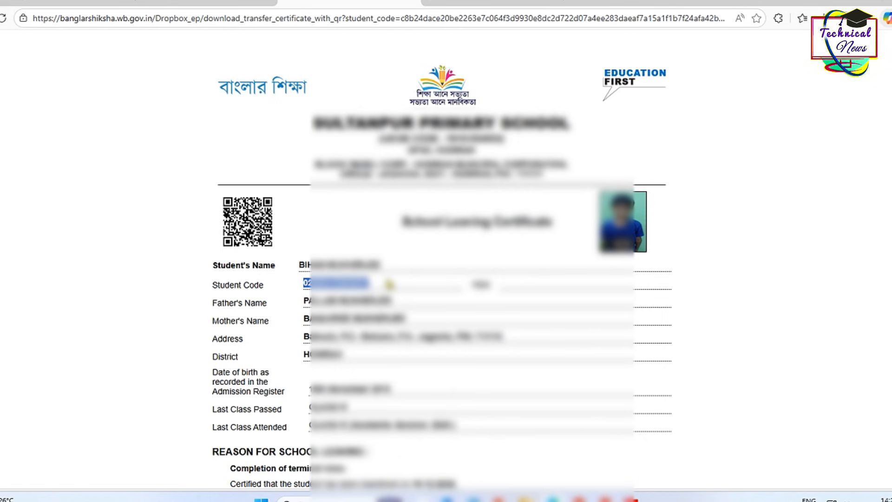
# Return to the promotion page and open the page for updating a parent's basic details
pyautogui.click(208, 3)
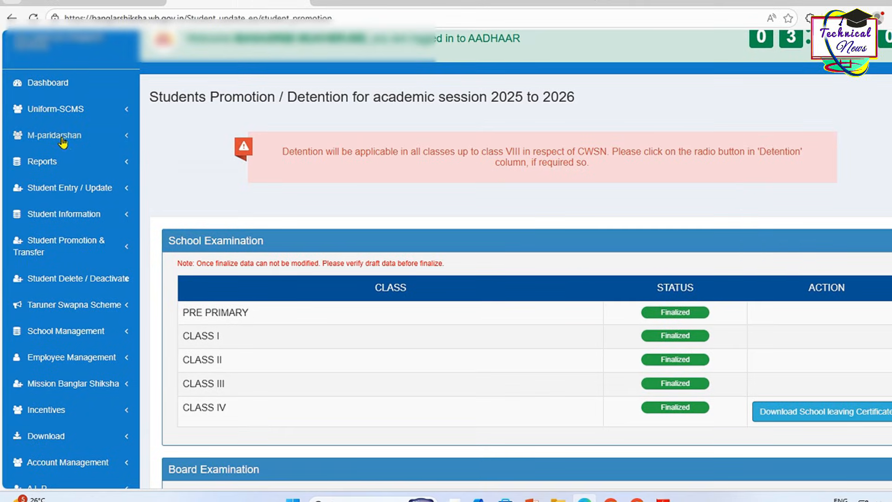
pyautogui.click(53, 187)
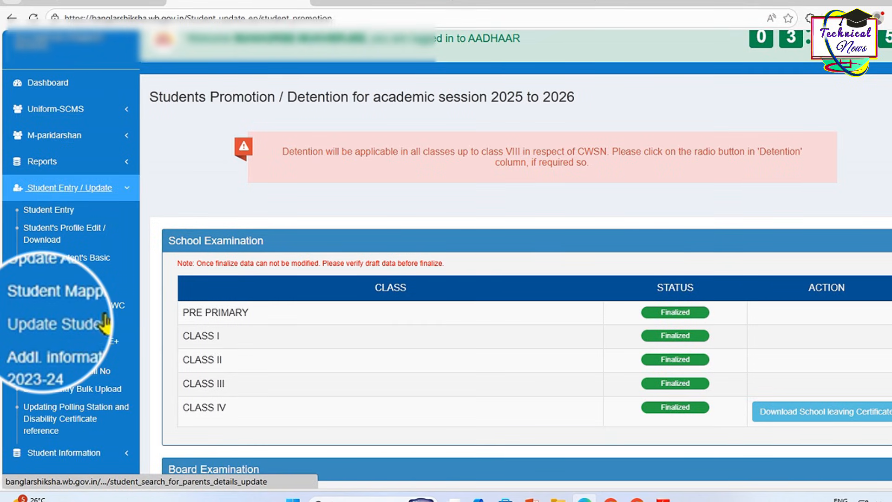
pyautogui.click(75, 324)
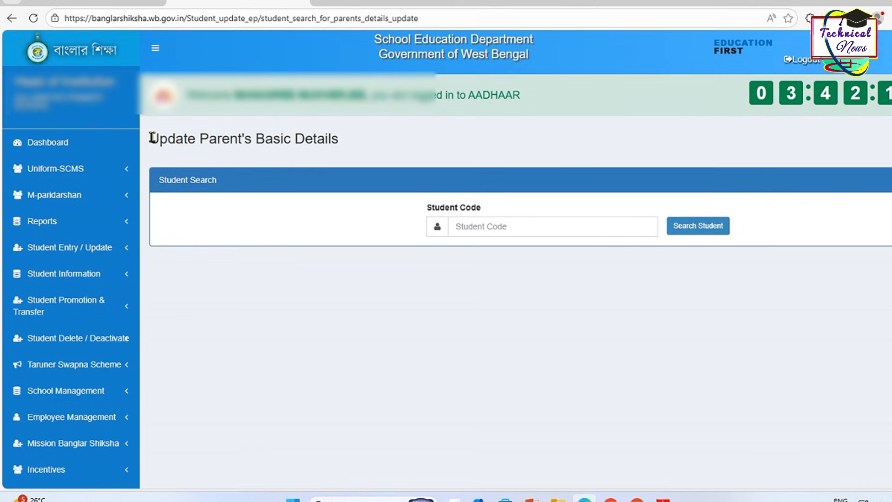
pyautogui.moveTo(152, 138); pyautogui.dragTo(343, 144)
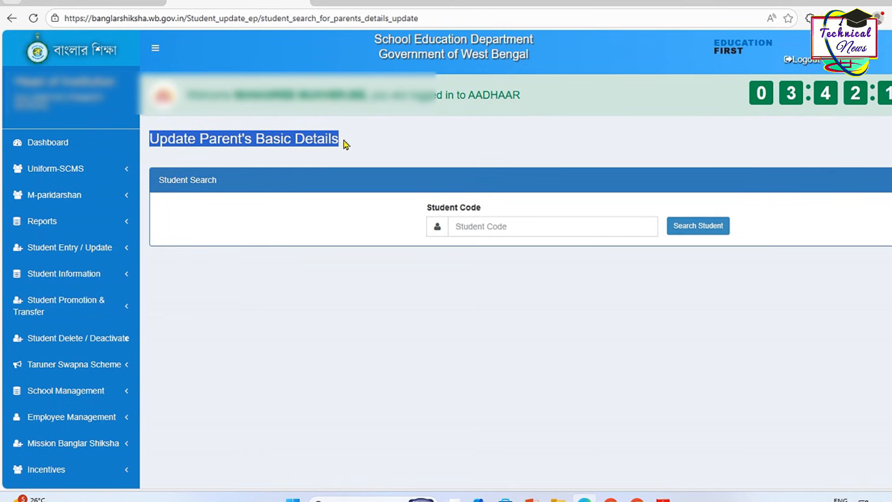
# Paste the copied student code into the student search and look up the student's record
pyautogui.click(467, 226)
pyautogui.rightClick(469, 227)
pyautogui.click(491, 327)
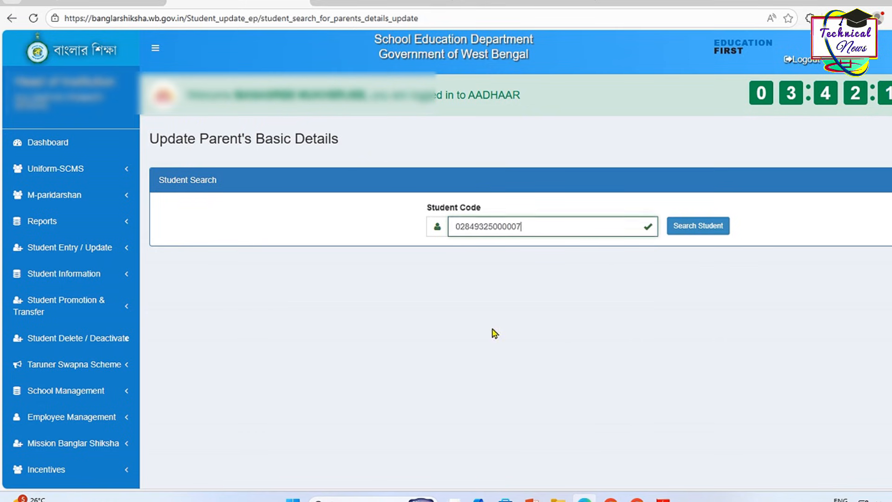
pyautogui.click(706, 226)
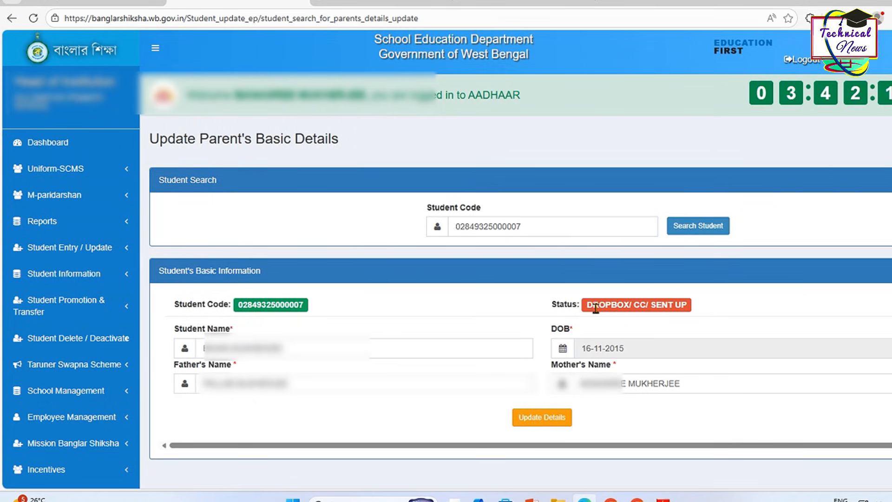
# Examine the student's status and the name, date of birth, father's name and mother's name fields in the basic information
pyautogui.moveTo(590, 308); pyautogui.dragTo(702, 310)
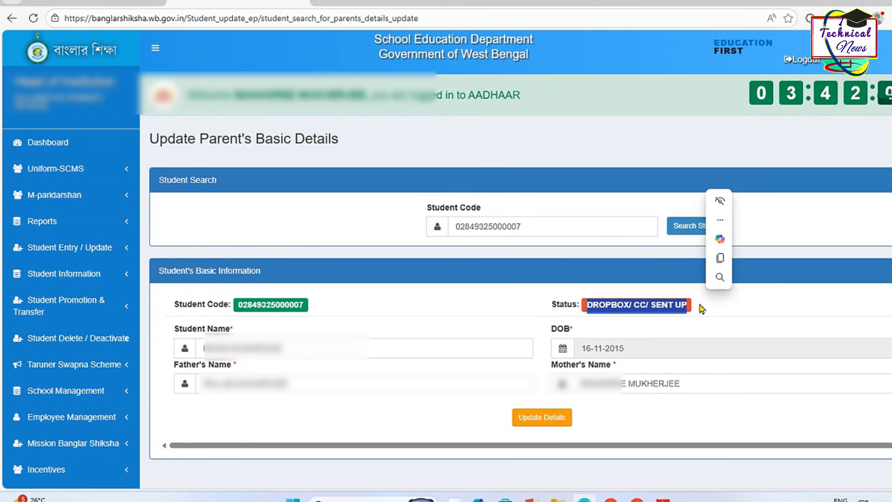
pyautogui.click(702, 313)
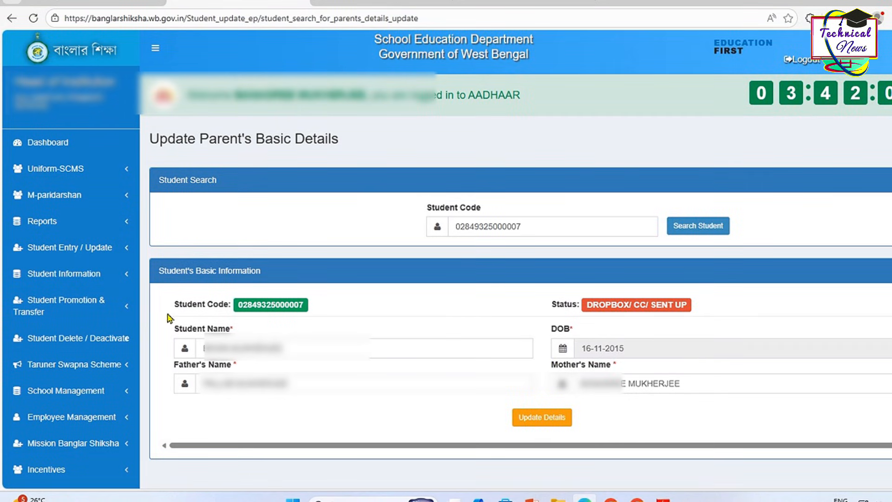
pyautogui.doubleClick(270, 349)
pyautogui.click(595, 352)
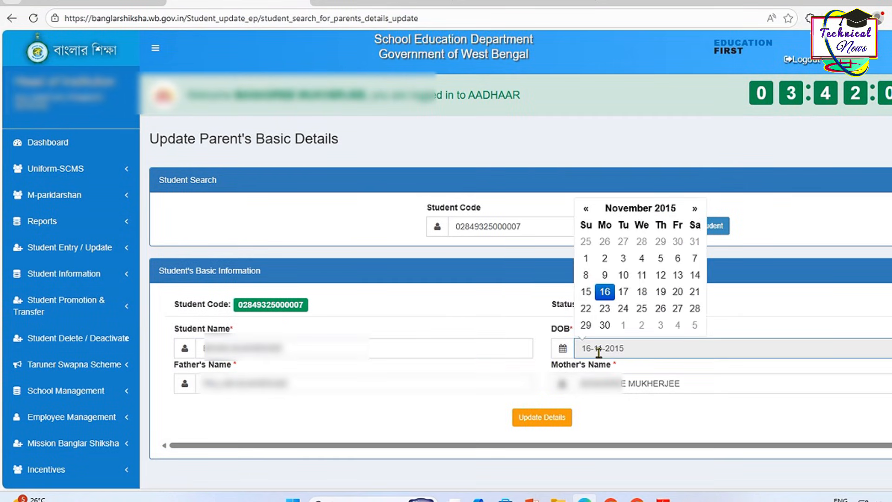
pyautogui.click(752, 315)
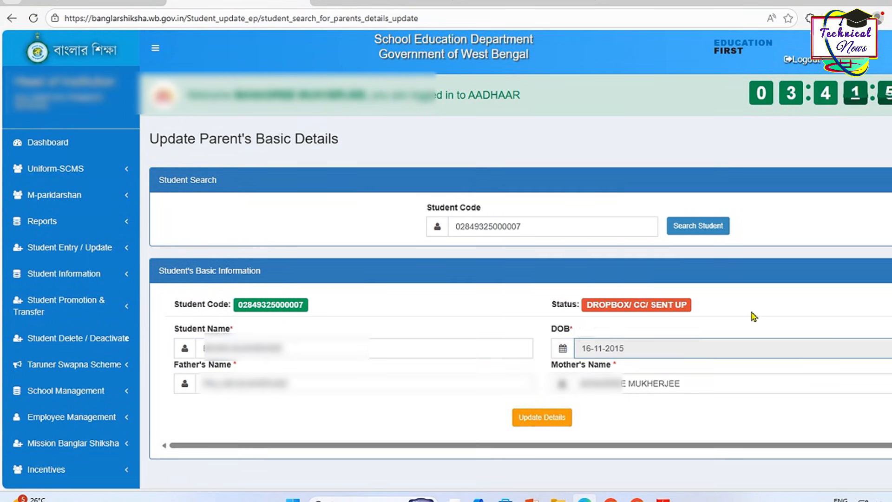
pyautogui.doubleClick(217, 382)
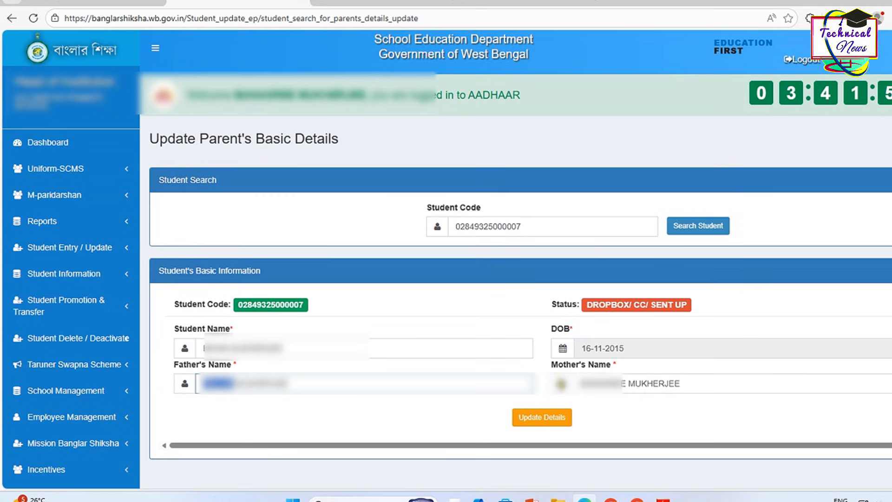
pyautogui.doubleClick(597, 384)
pyautogui.click(650, 390)
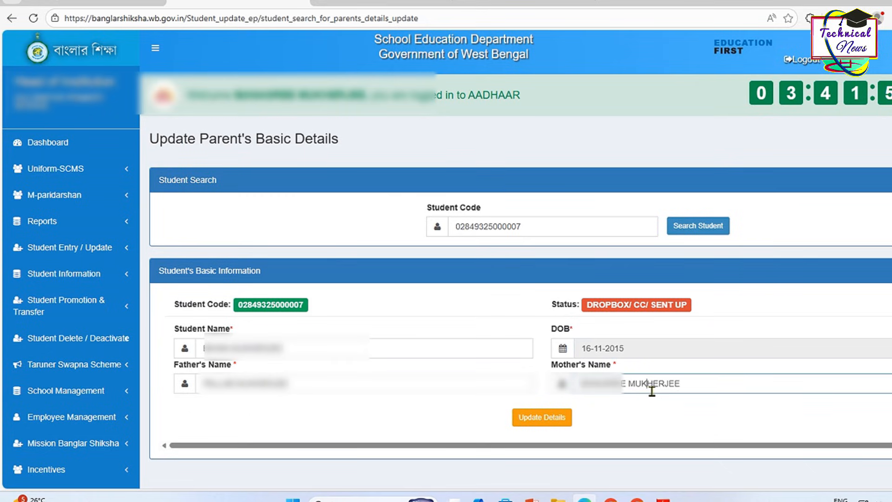
# Replace the surname in the Mother's Name field with the corrected surname and submit the updated details
pyautogui.moveTo(635, 385); pyautogui.dragTo(682, 384)
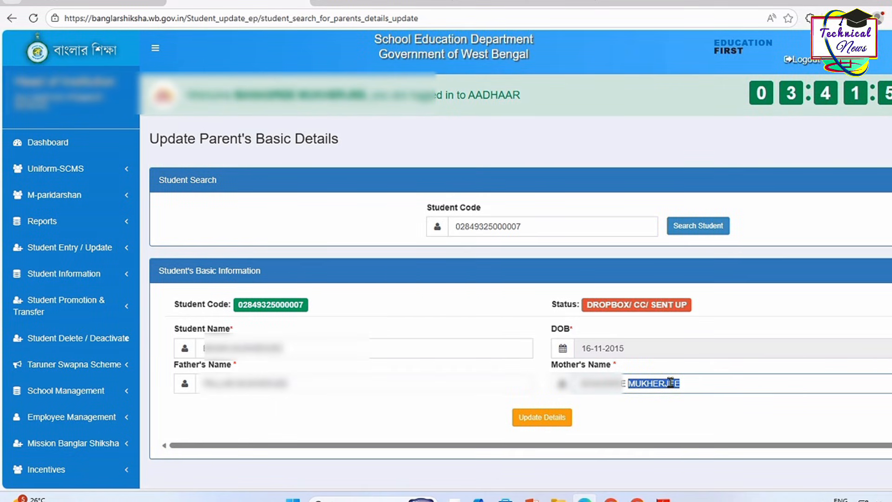
pyautogui.write('D')
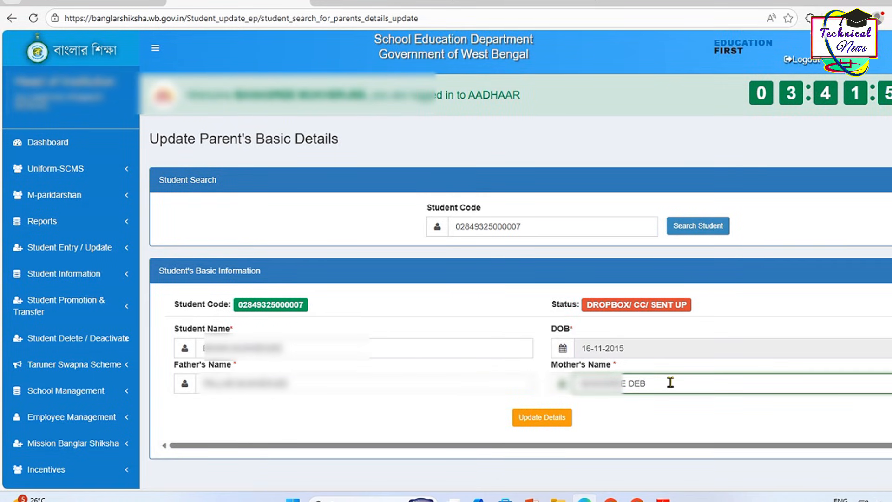
pyautogui.write('EB')
pyautogui.click(656, 413)
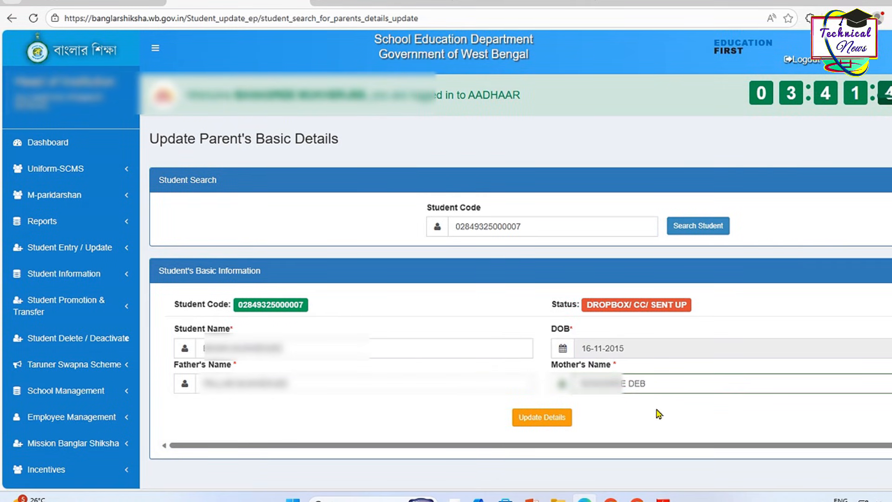
pyautogui.click(547, 425)
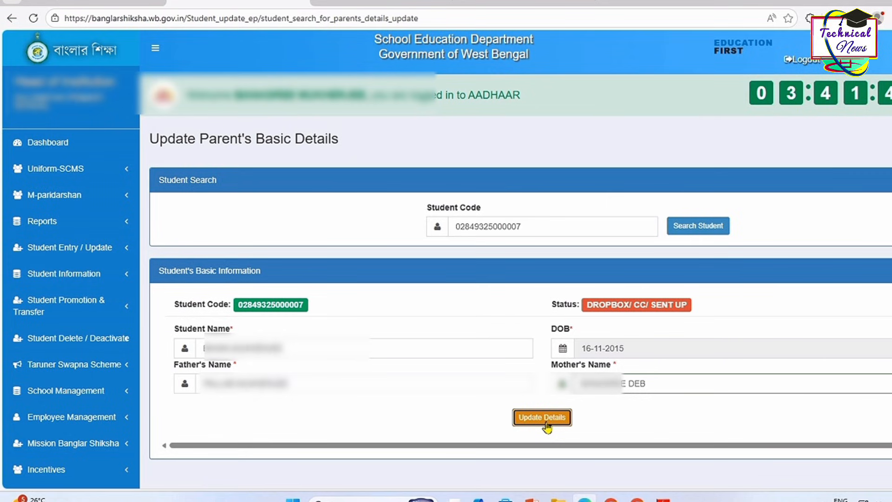
pyautogui.click(548, 427)
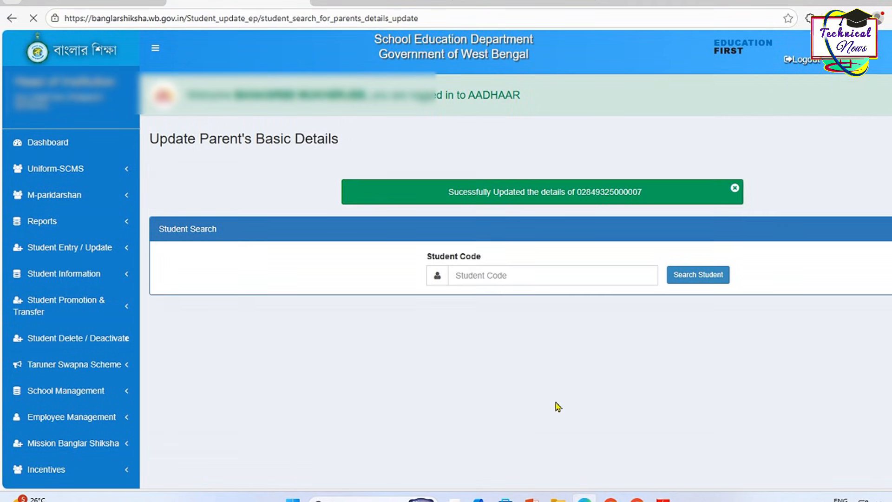
pyautogui.moveTo(445, 185); pyautogui.dragTo(654, 202)
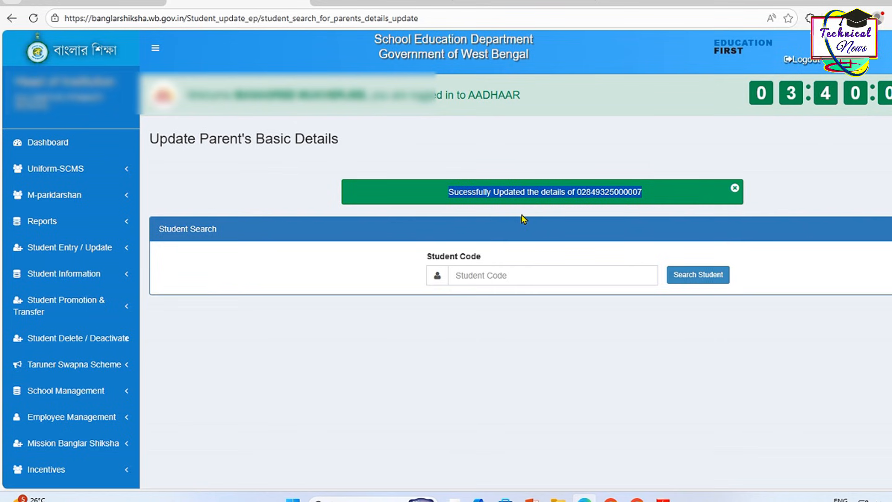
# Open the Student's Transfer Out page for student promotion and transfer
pyautogui.click(99, 306)
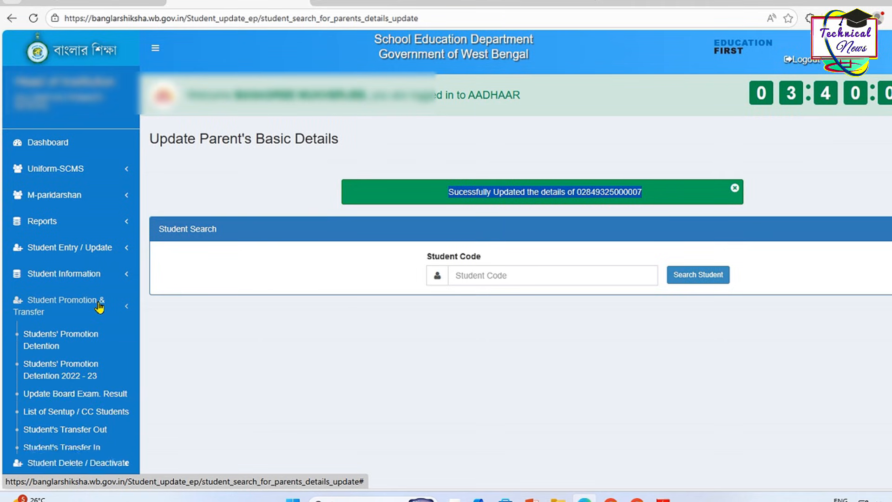
pyautogui.scroll(-1, 75, 386)
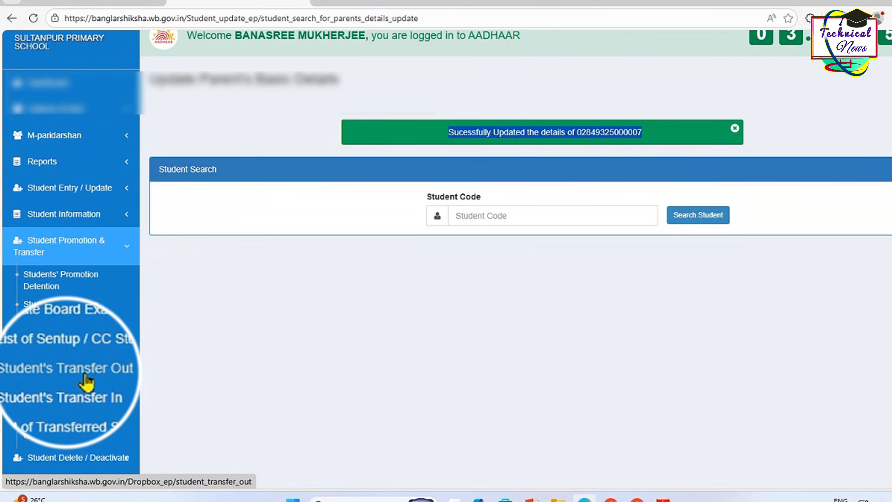
pyautogui.click(86, 380)
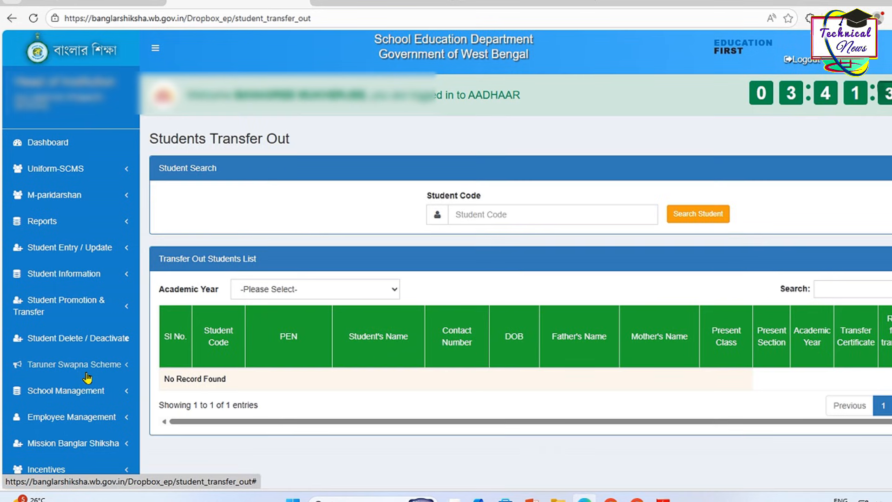
# Search the Students Transfer Out page for the student with the copied student code
pyautogui.click(485, 212)
pyautogui.rightClick(485, 214)
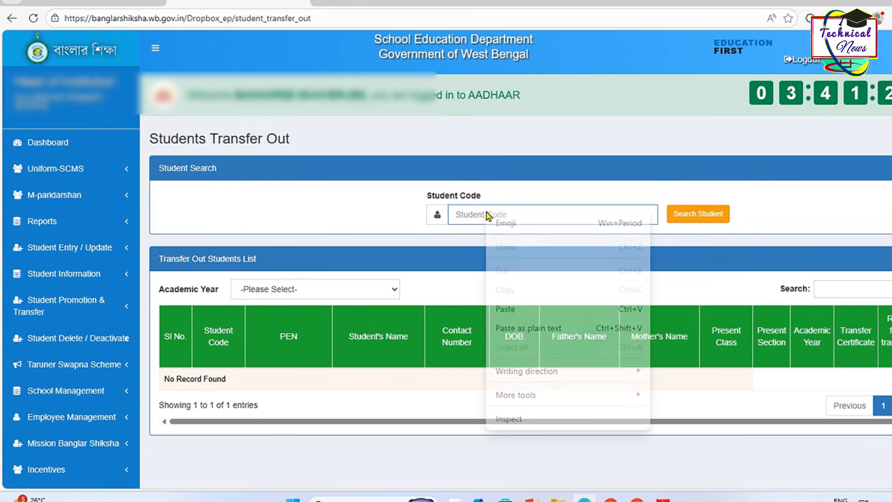
pyautogui.click(512, 309)
pyautogui.click(712, 213)
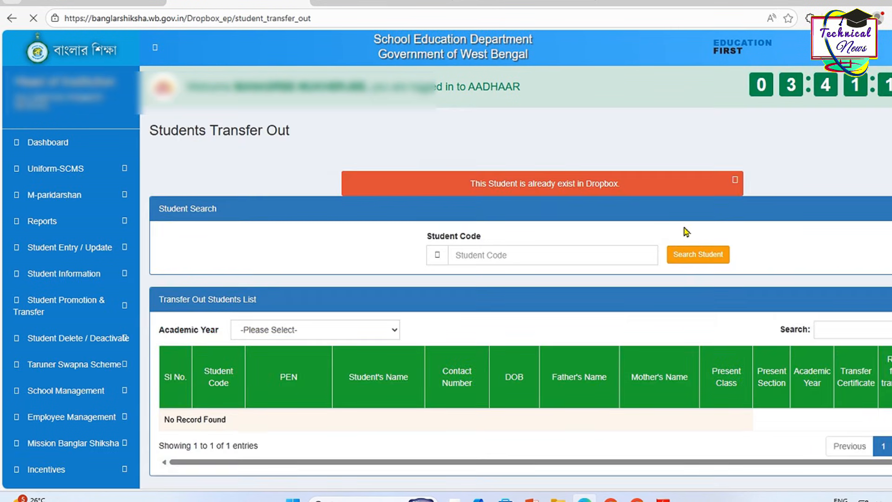
# List the transferred-out students for academic year 2025 and open the transfer certificate of the student in row 9
pyautogui.click(301, 338)
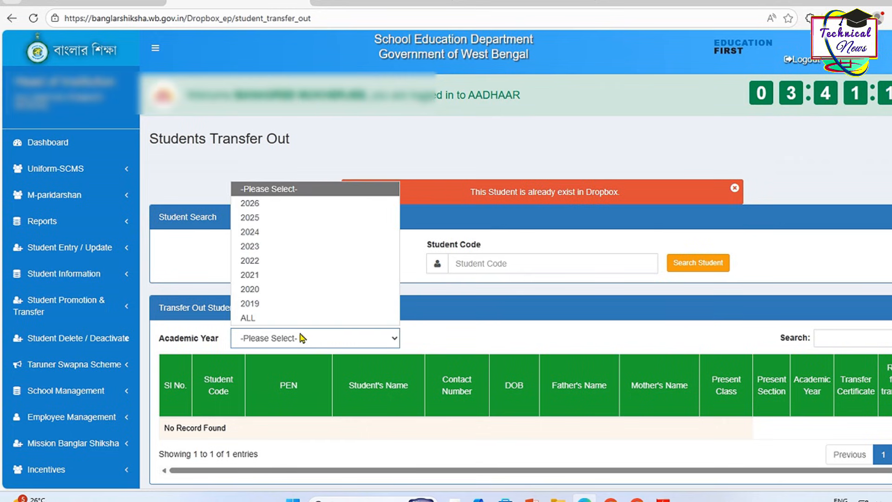
pyautogui.click(293, 218)
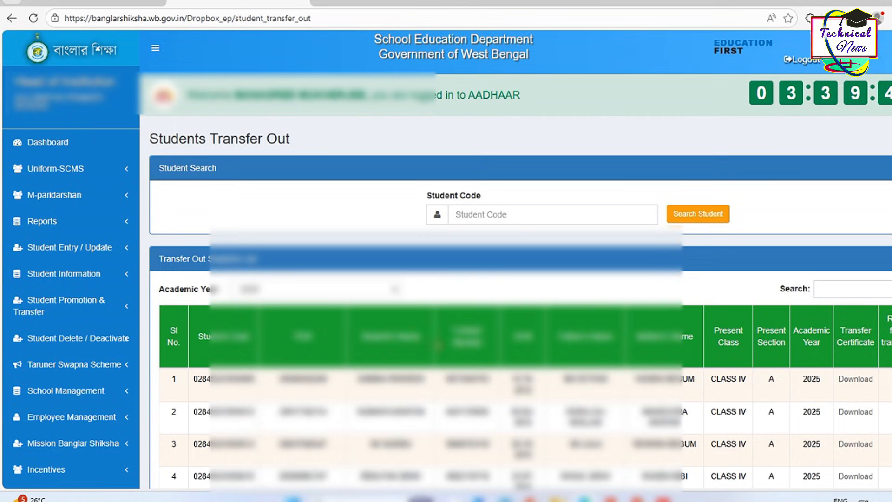
pyautogui.scroll(-6, 807, 372)
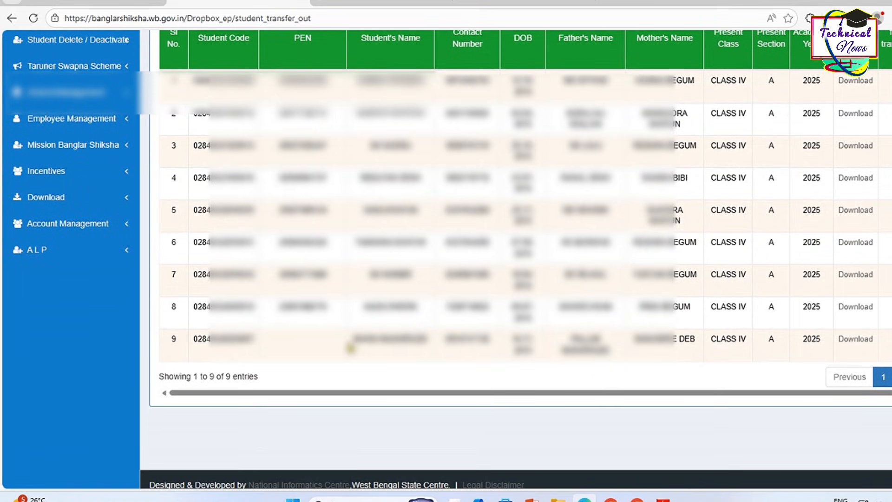
pyautogui.moveTo(197, 339); pyautogui.dragTo(857, 350)
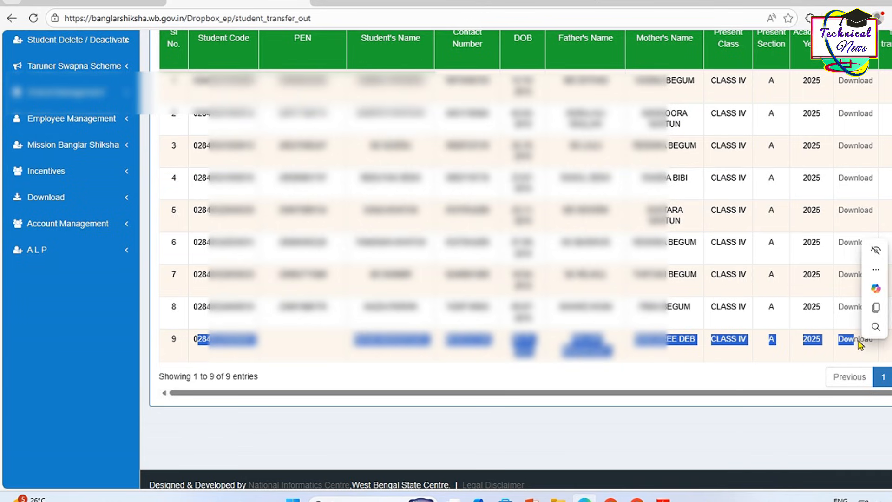
pyautogui.click(856, 347)
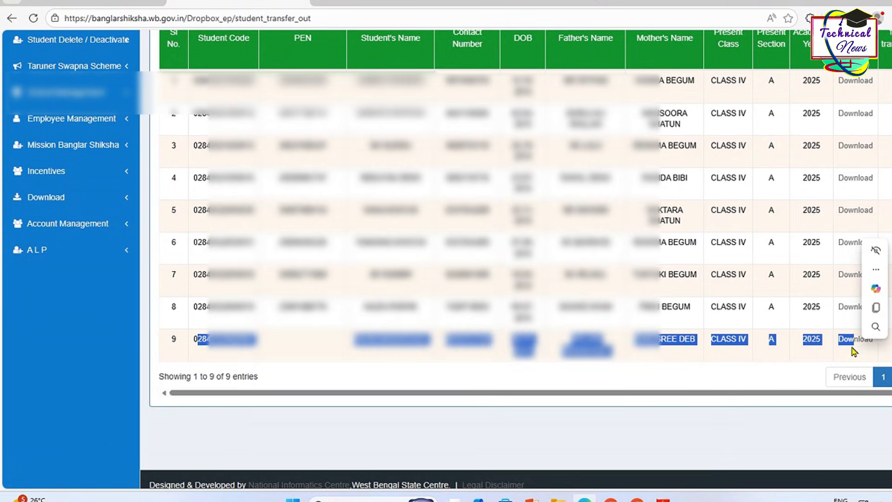
pyautogui.click(855, 348)
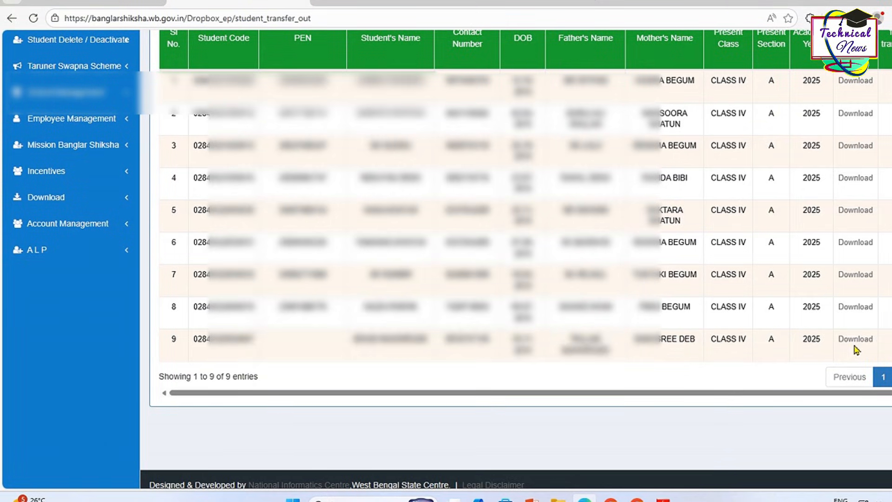
pyautogui.click(855, 348)
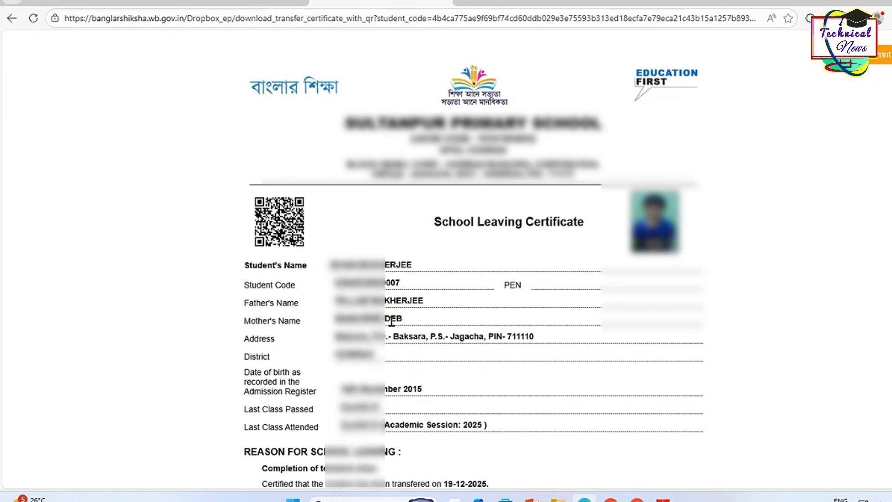
# Check the mother's name on the school leaving certificate and return to the transfer-out list
pyautogui.moveTo(387, 318); pyautogui.dragTo(405, 322)
pyautogui.click(755, 358)
pyautogui.click(294, 7)
pyautogui.scroll(1, 278, 334)
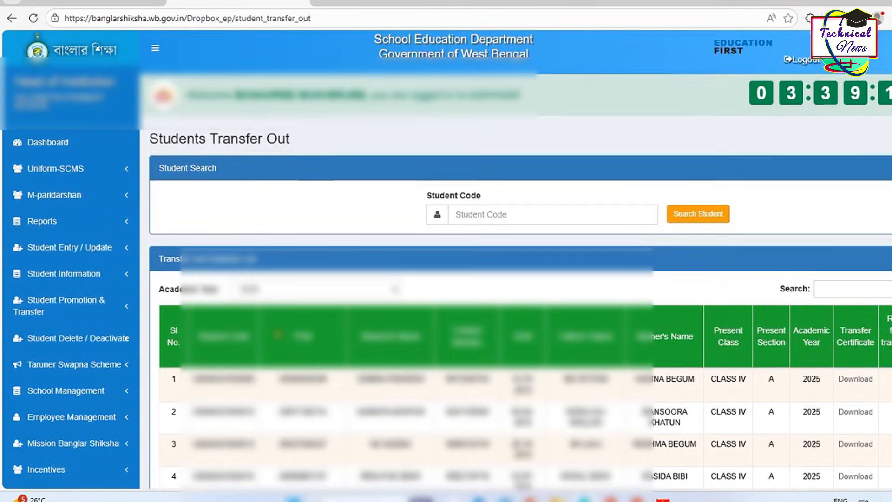
pyautogui.click(38, 247)
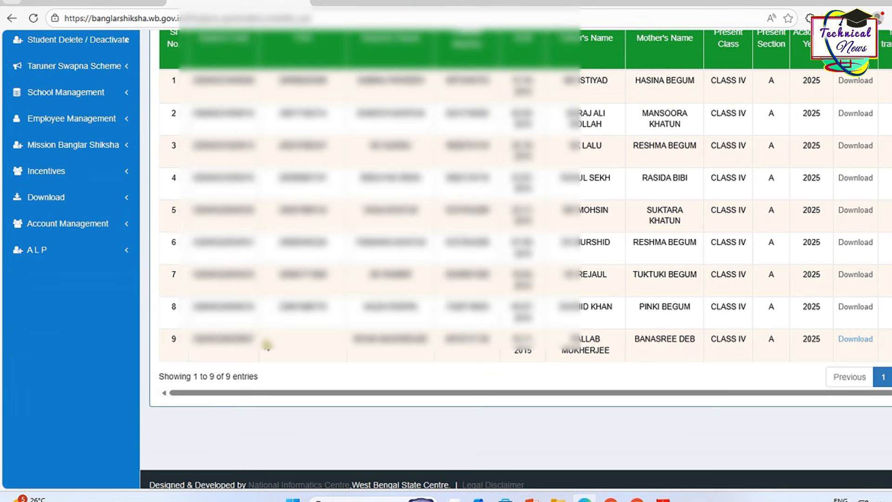
pyautogui.scroll(1, 272, 341)
pyautogui.scroll(3, 274, 337)
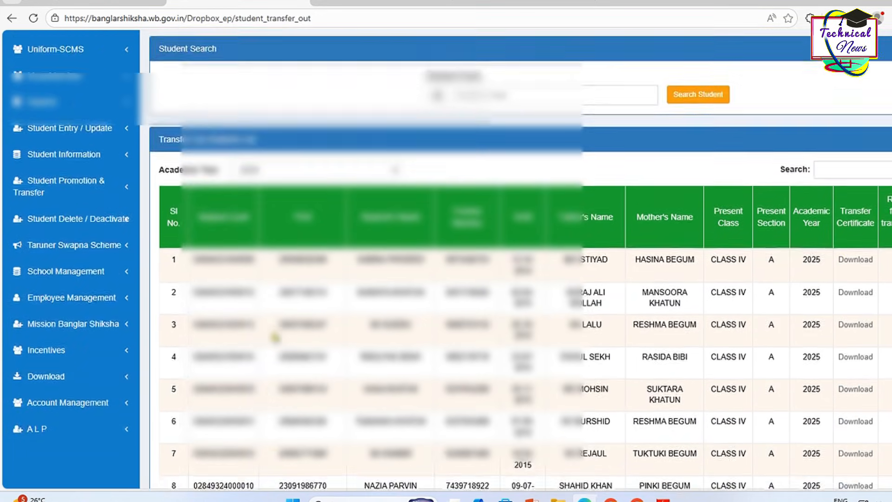
# Open the Update Student's Basic Details page for student entry and update
pyautogui.scroll(1, 278, 335)
pyautogui.click(38, 247)
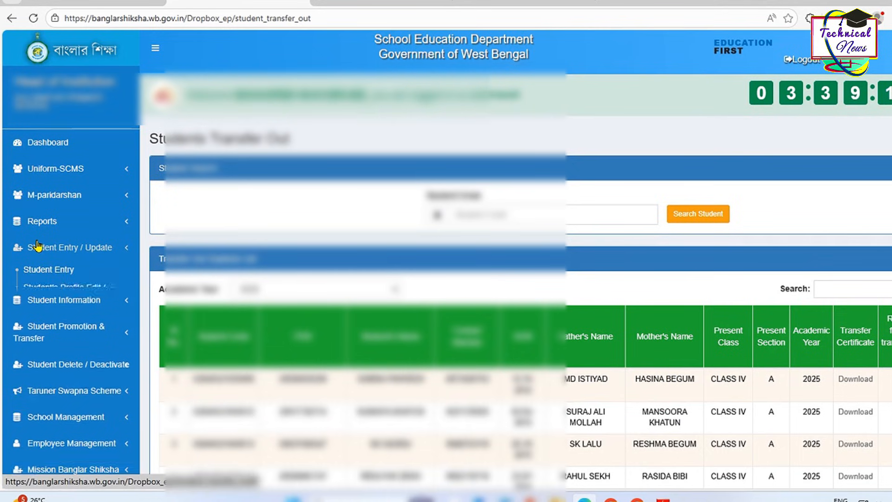
pyautogui.click(38, 246)
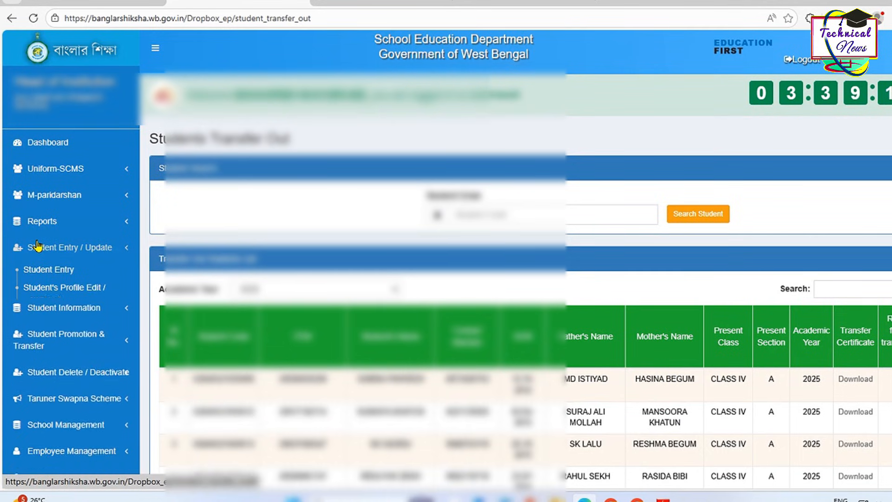
pyautogui.click(38, 247)
pyautogui.scroll(-1, 46, 326)
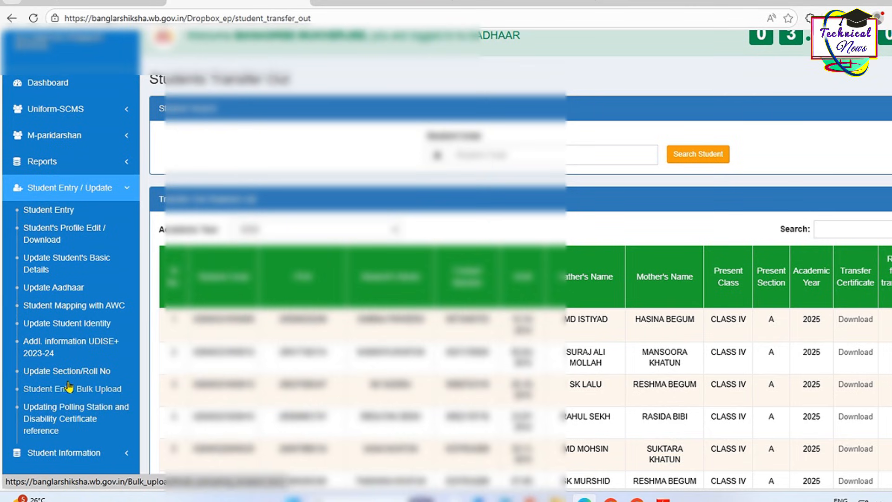
pyautogui.click(77, 263)
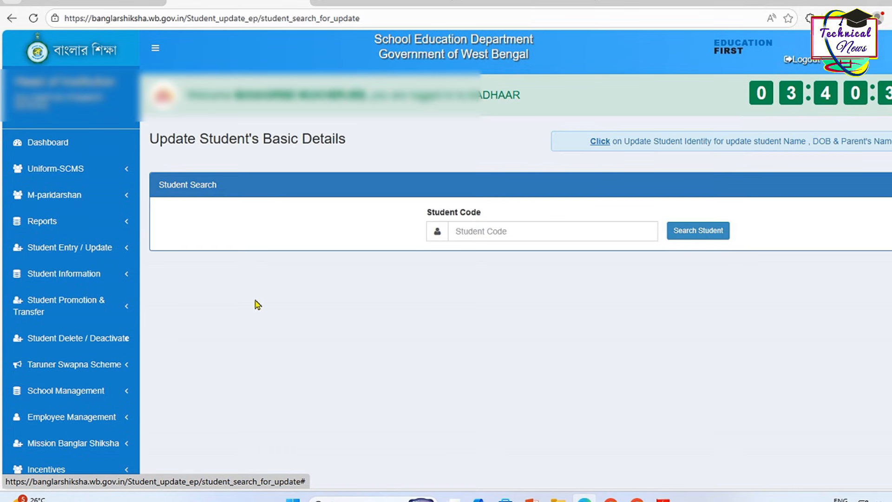
# Search the Update Student's Basic Details page for the student with the copied student code
pyautogui.click(543, 231)
pyautogui.rightClick(543, 231)
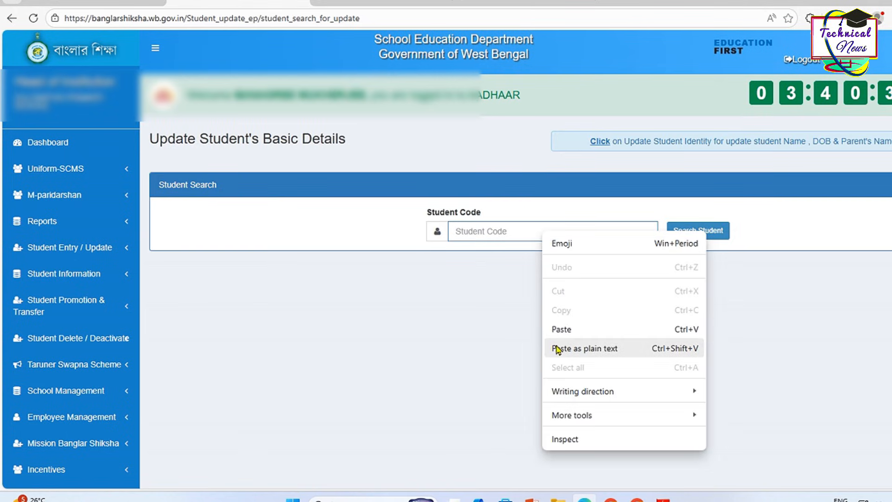
pyautogui.click(558, 327)
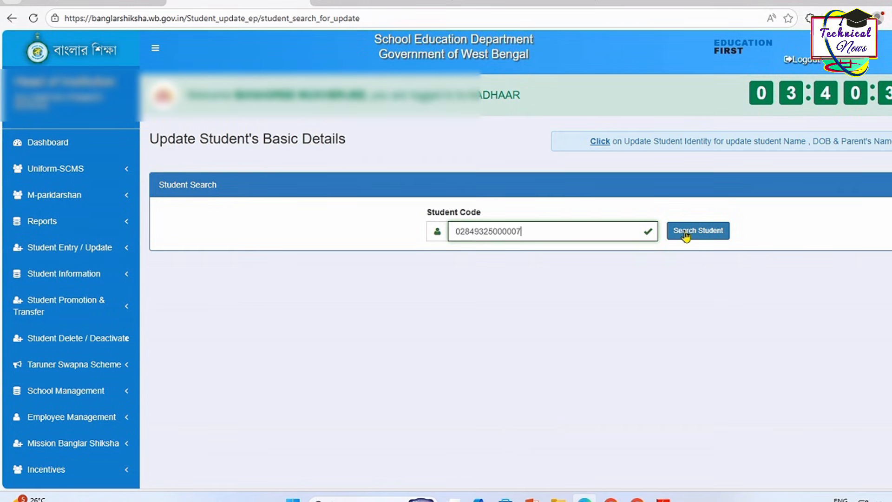
pyautogui.click(686, 234)
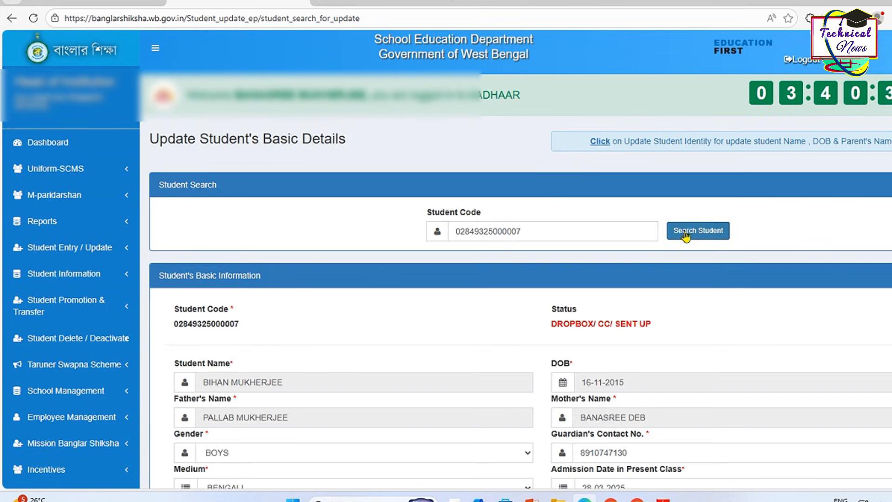
# Examine which basic information fields can be edited, including guardian's contact number, locality, police station, bank name and branch name
pyautogui.scroll(-1, 529, 318)
pyautogui.scroll(-1, 534, 307)
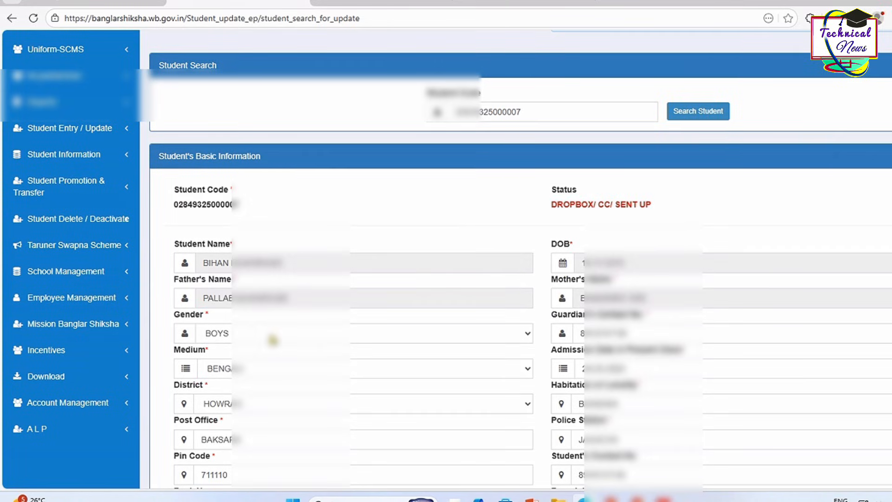
pyautogui.doubleClick(576, 333)
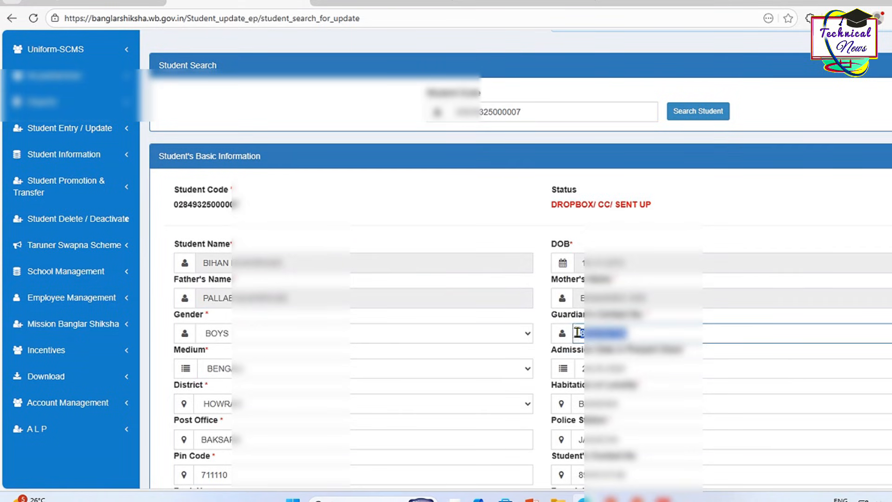
pyautogui.scroll(-1, 557, 337)
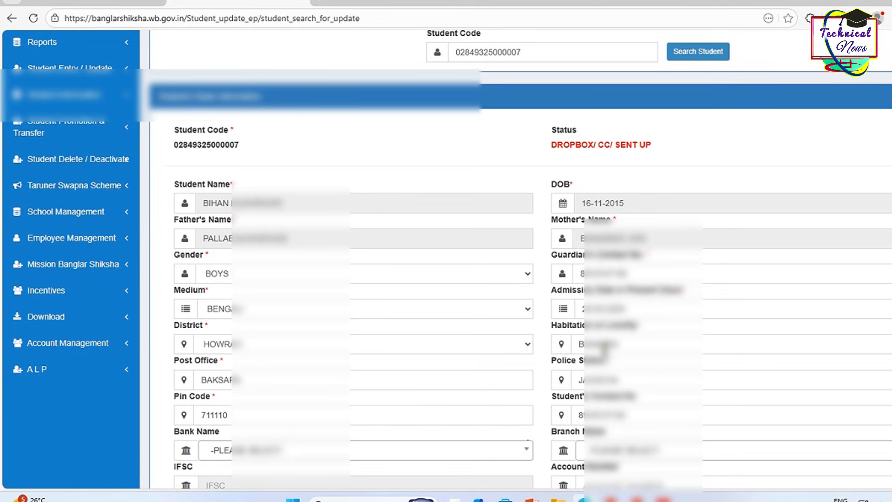
pyautogui.moveTo(614, 348); pyautogui.dragTo(561, 361)
pyautogui.click(517, 358)
pyautogui.moveTo(622, 382); pyautogui.dragTo(555, 400)
pyautogui.click(555, 401)
pyautogui.scroll(-1, 622, 404)
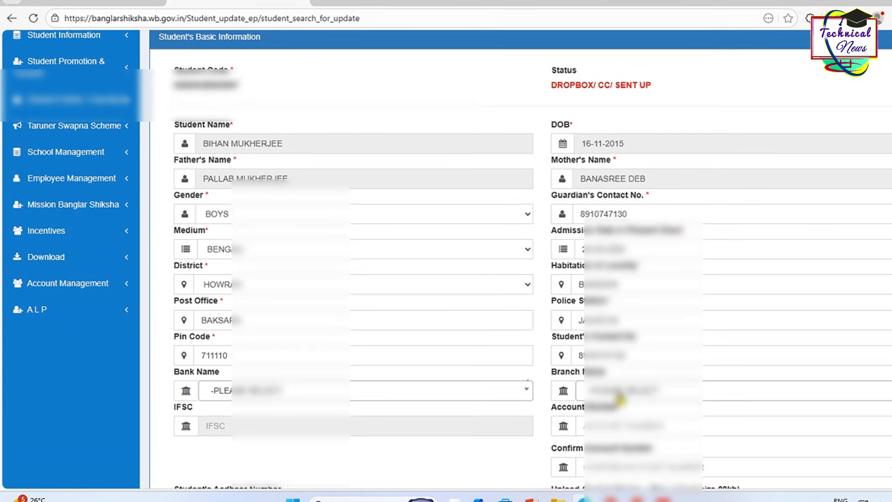
pyautogui.click(588, 395)
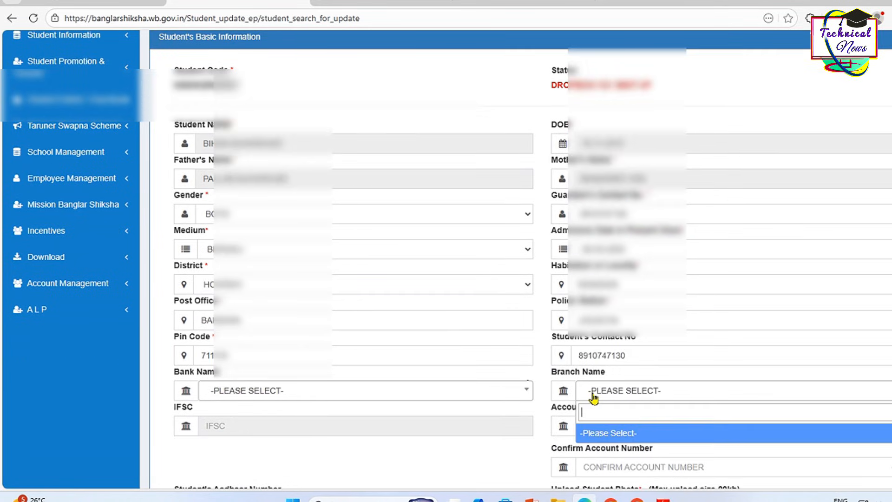
pyautogui.click(581, 391)
pyautogui.click(519, 393)
pyautogui.click(519, 393)
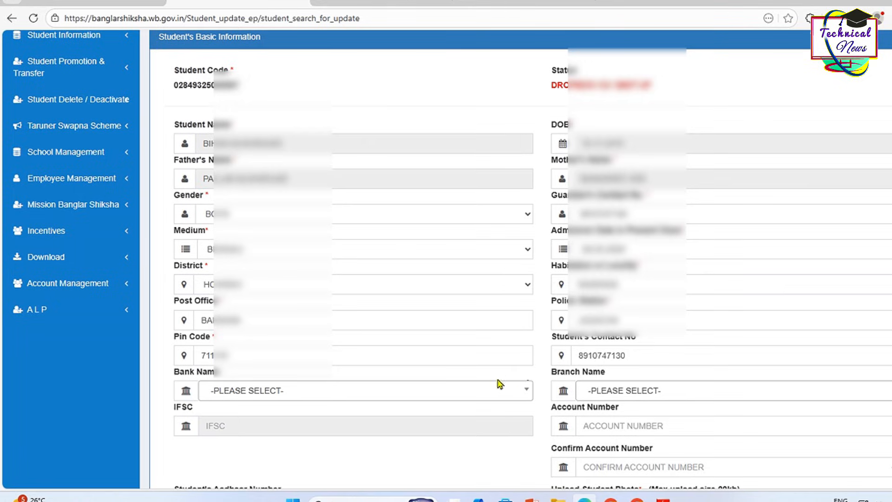
# Check the student photo upload option and close the file picker without choosing an image
pyautogui.scroll(-3, 465, 399)
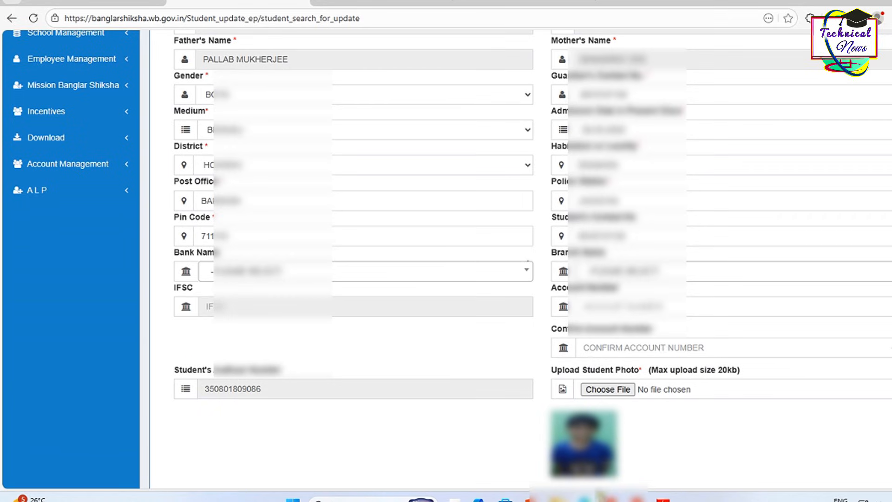
pyautogui.click(620, 393)
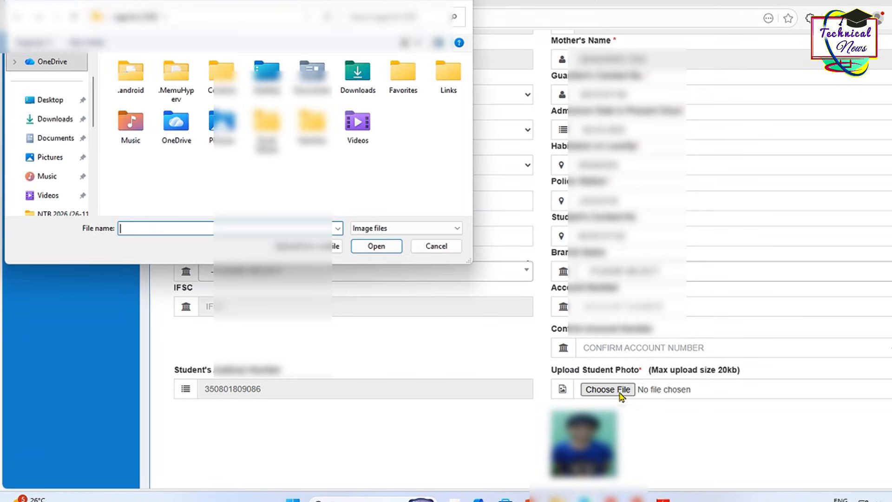
pyautogui.click(436, 246)
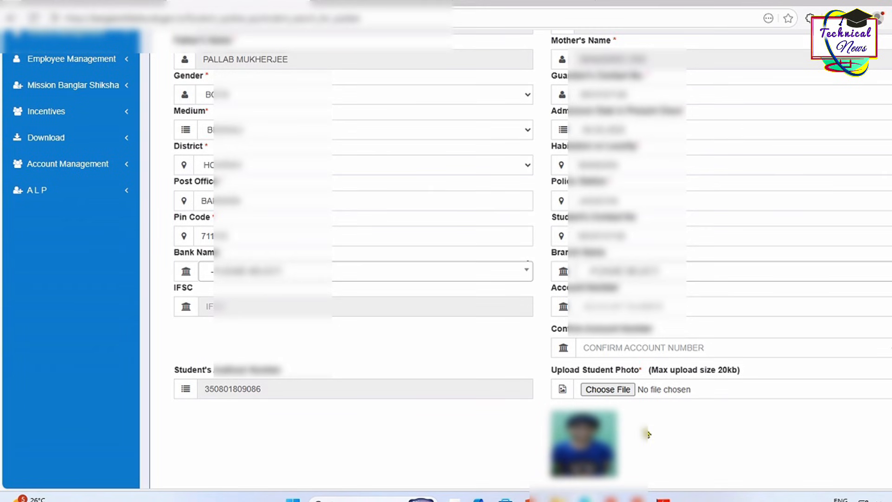
# Follow the notice link for updating student identity to the Update Parent's Basic Details page and activate its Student Code field
pyautogui.scroll(7, 649, 435)
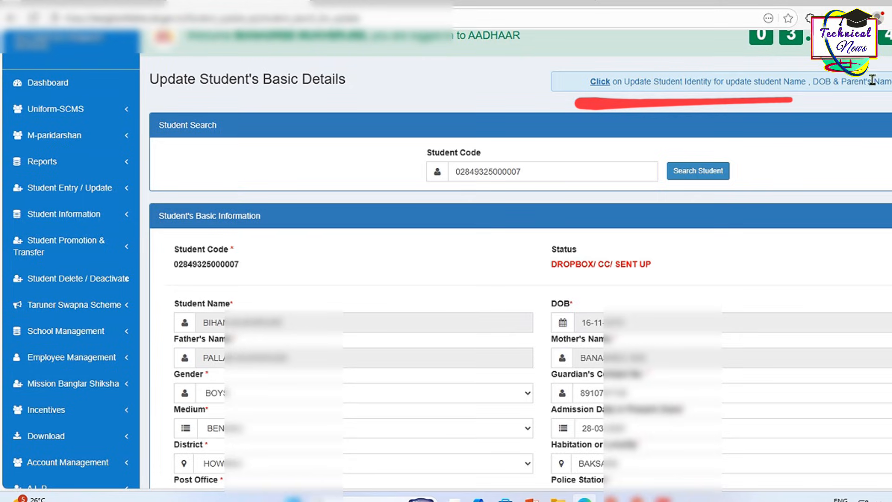
pyautogui.click(603, 82)
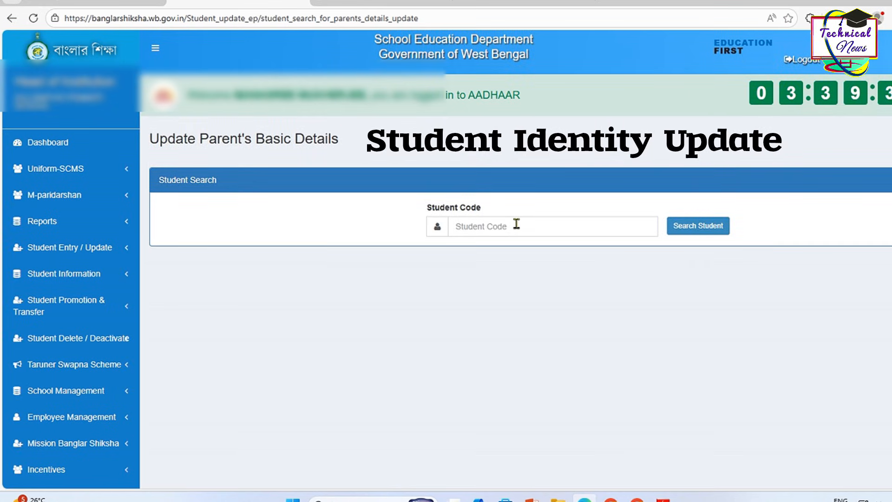
pyautogui.moveTo(149, 138)
pyautogui.mouseDown()
pyautogui.moveTo(357, 147)
pyautogui.moveTo(245, 152)
pyautogui.moveTo(154, 139)
pyautogui.mouseUp()
pyautogui.click(357, 147)
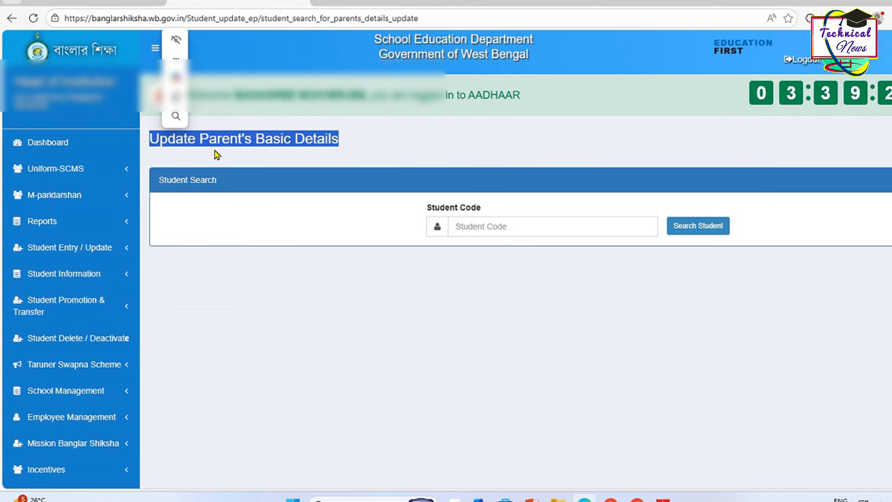
pyautogui.click(492, 224)
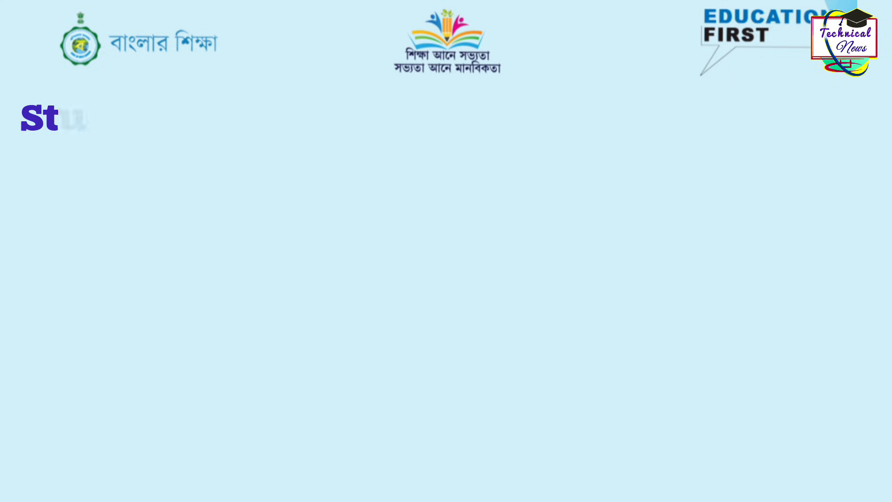